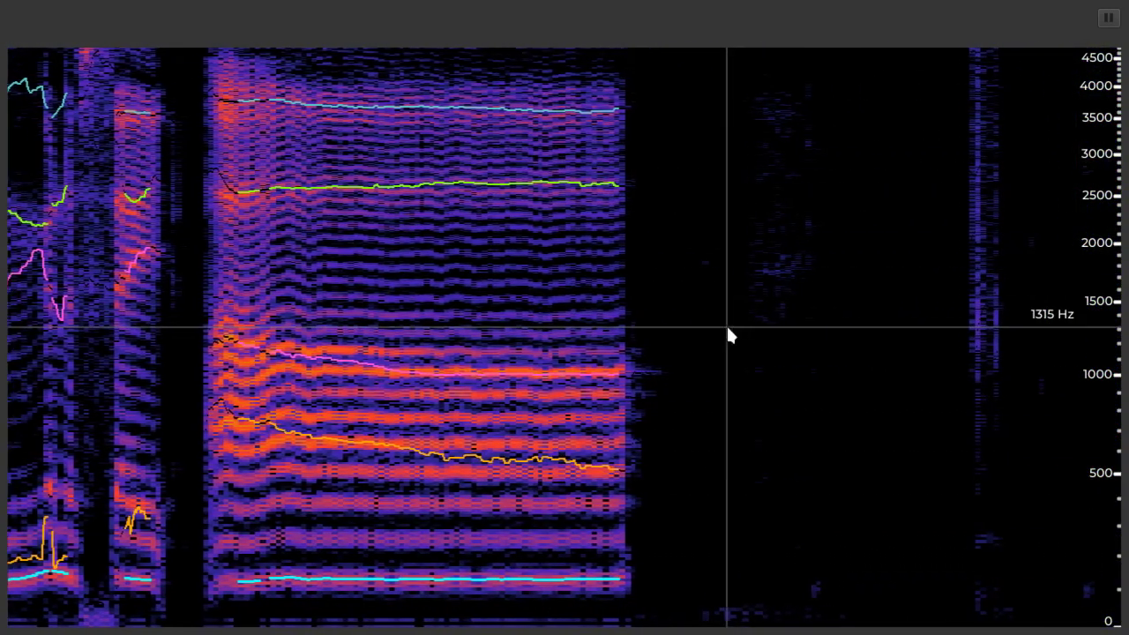
Freeze the spectrogram to read the vowel's pitch near 201 Hz, then resume for a lower vowel.
key(space)
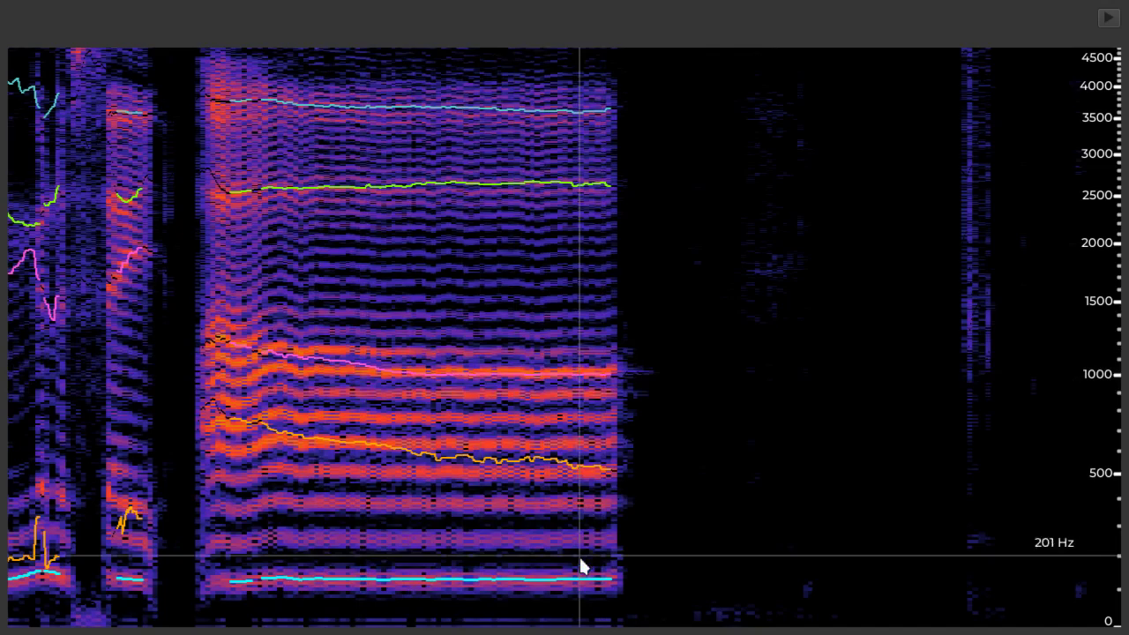
key(space)
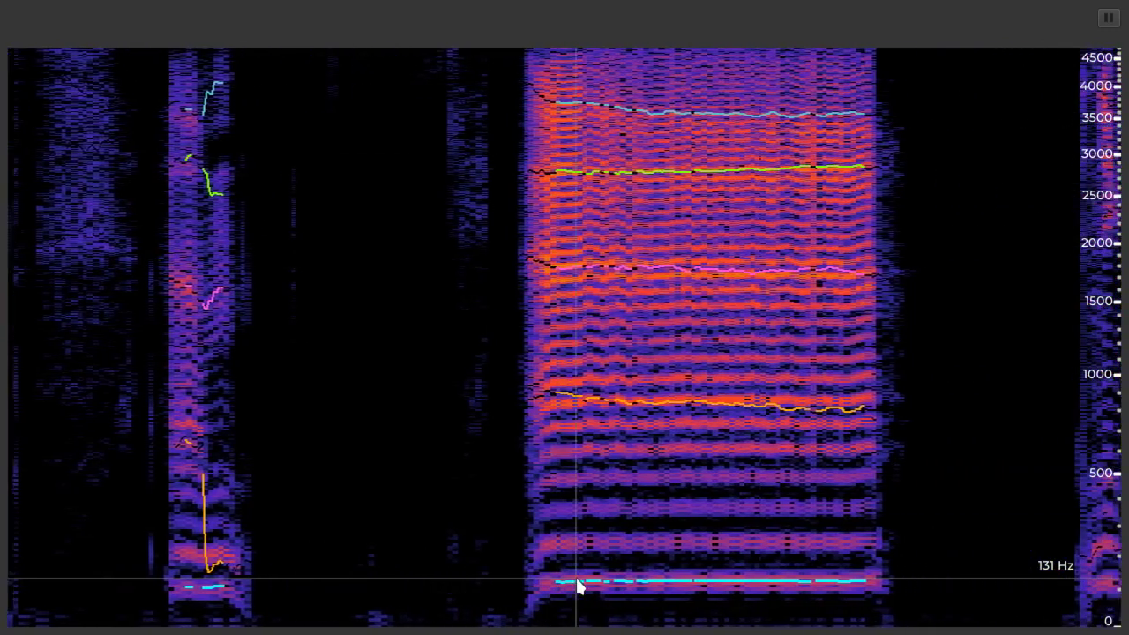
Pause to read the low vowel's formants near 800 and 1751 Hz, then resume live analysis.
key(space)
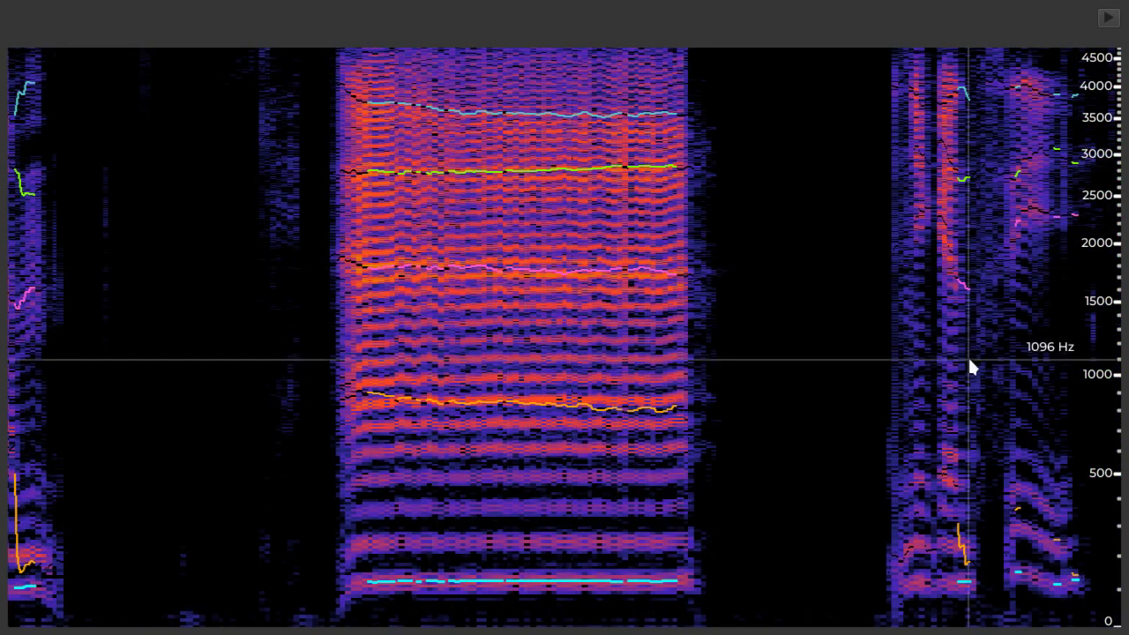
key(space)
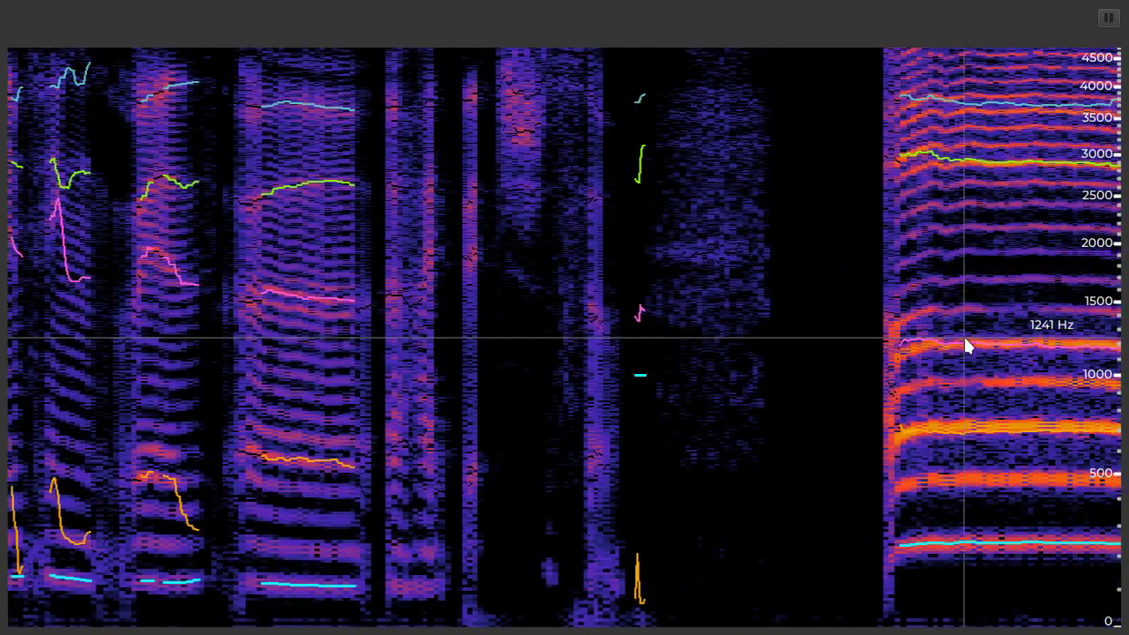
Freeze on the high vowel, resume, then freeze the next vowel with formants near 950, 1700, 2600, 3700 Hz.
key(space)
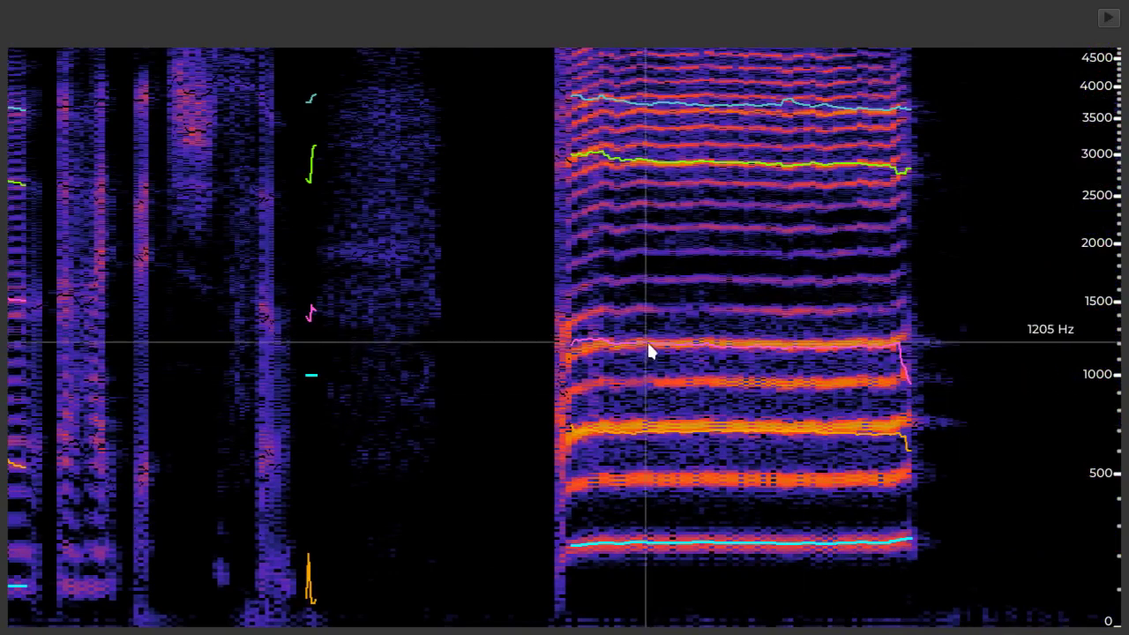
key(space)
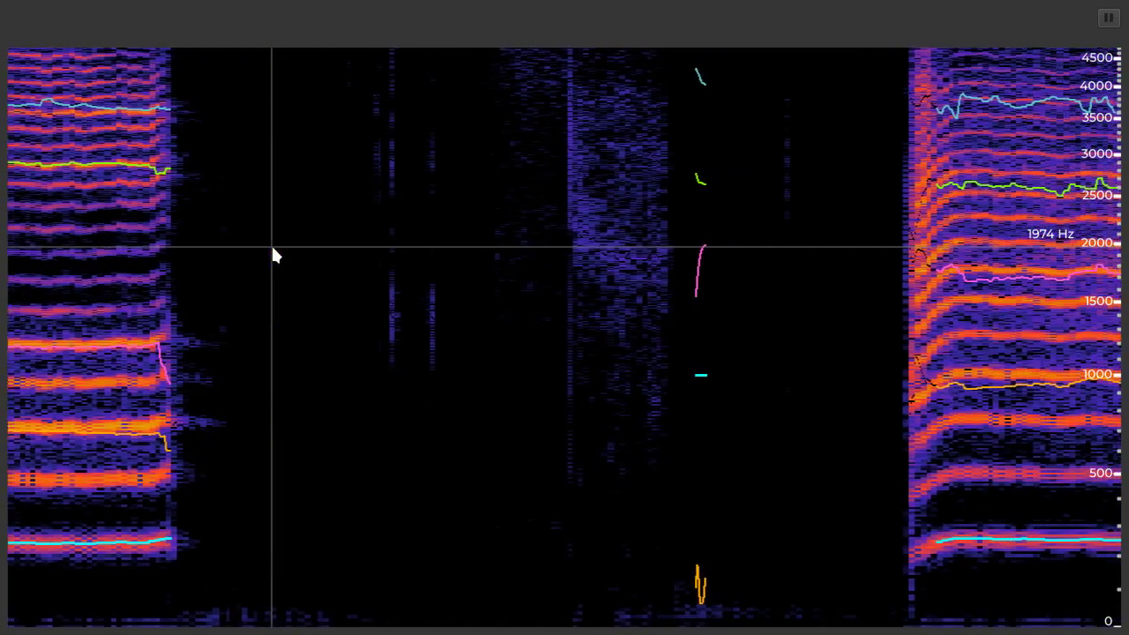
key(space)
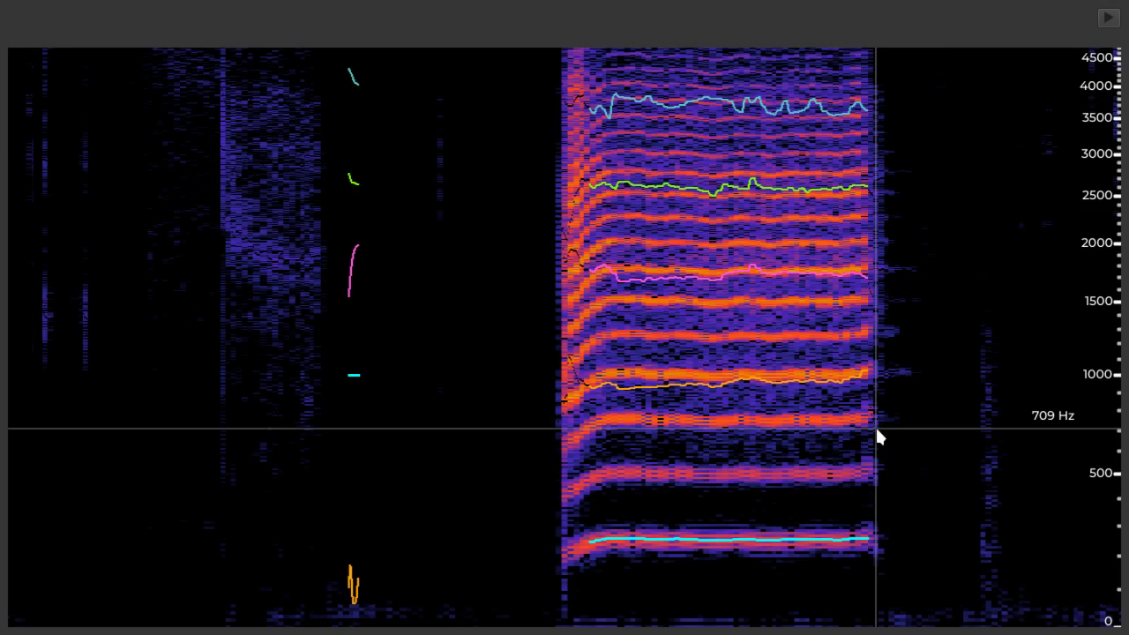
Resume for breathy vowels, freeze to show the erratic F1 track, then resume live analysis.
key(space)
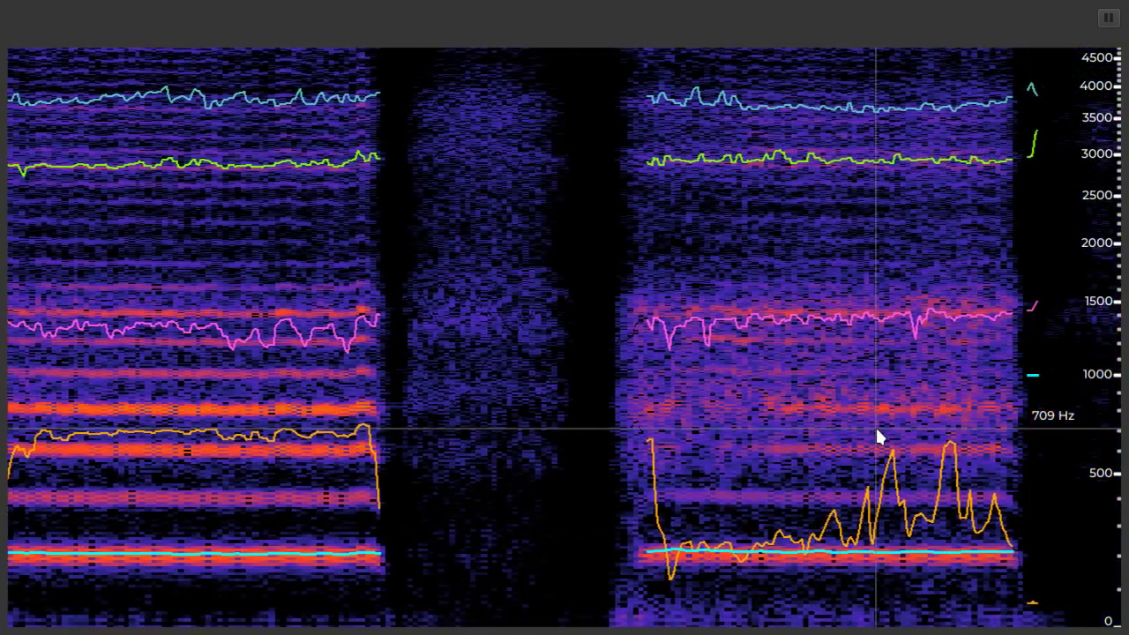
key(space)
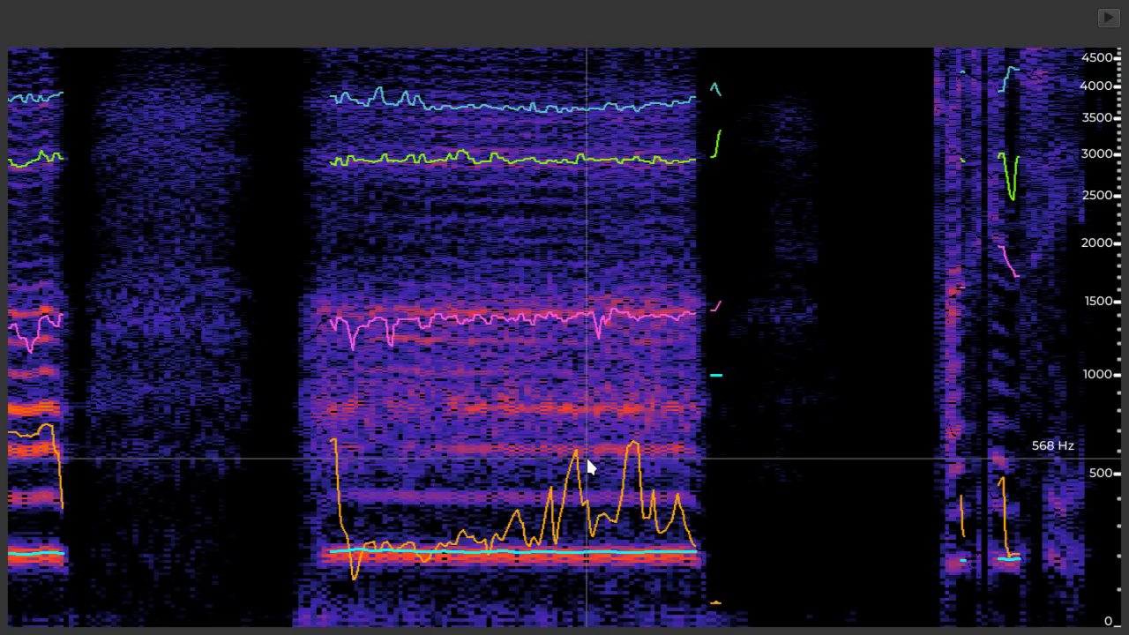
key(space)
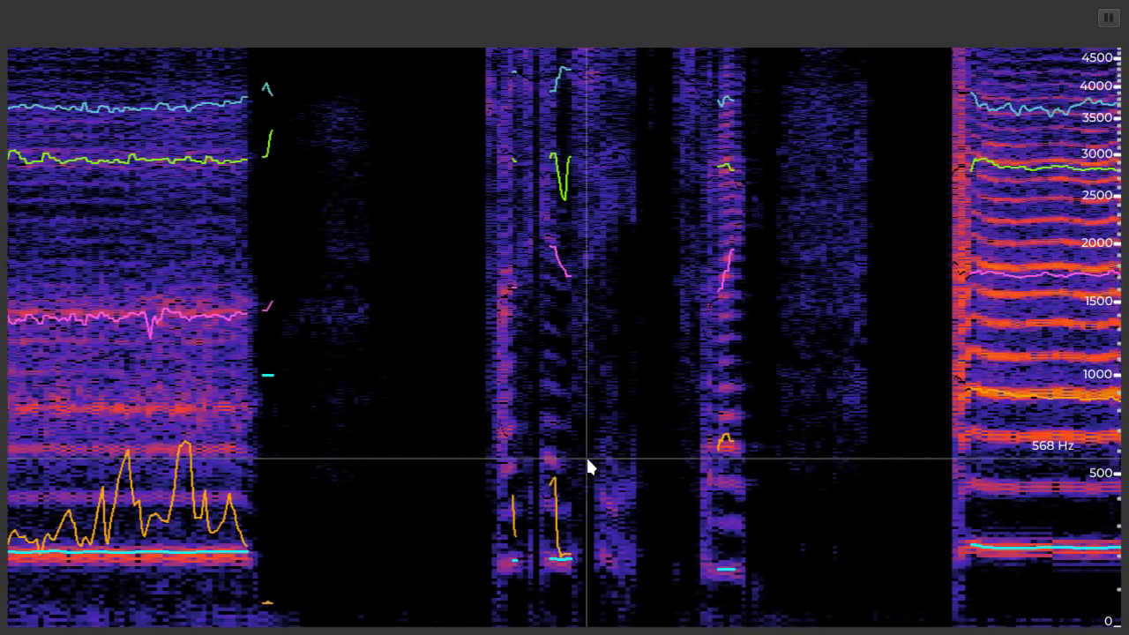